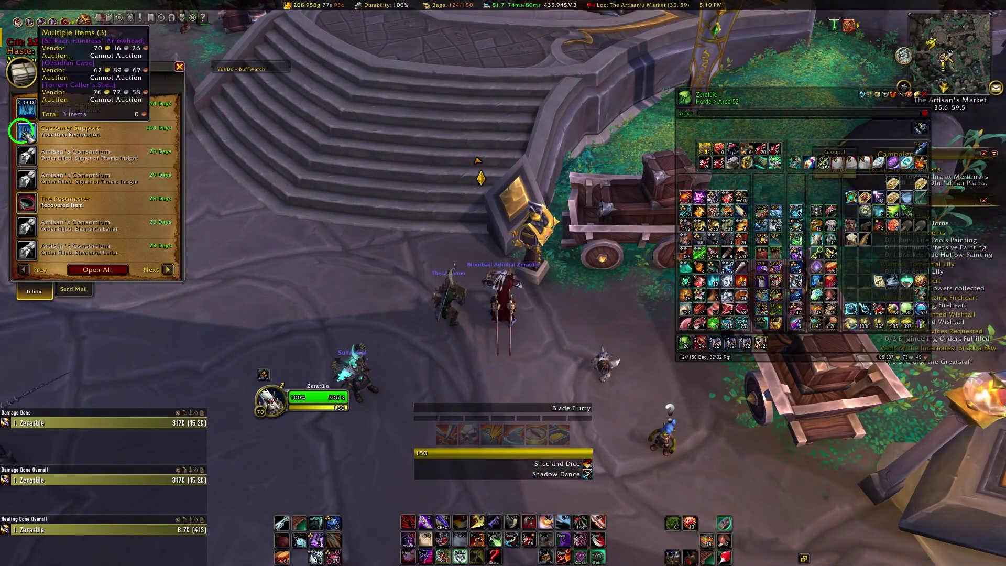
Step: Take the Arrowhead and Obsidian Cape from the Customer Support restoration mail
click(23, 131)
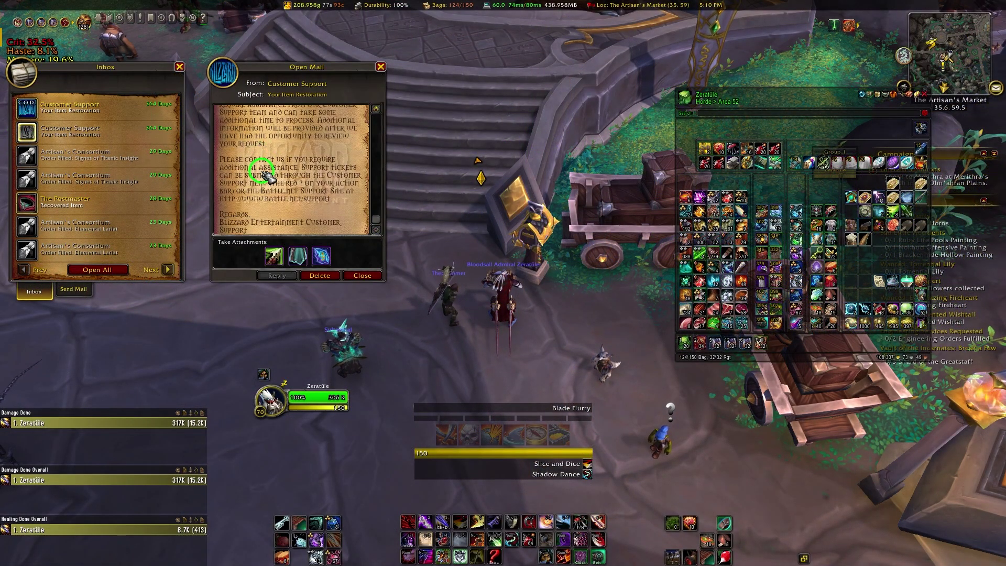
click(279, 254)
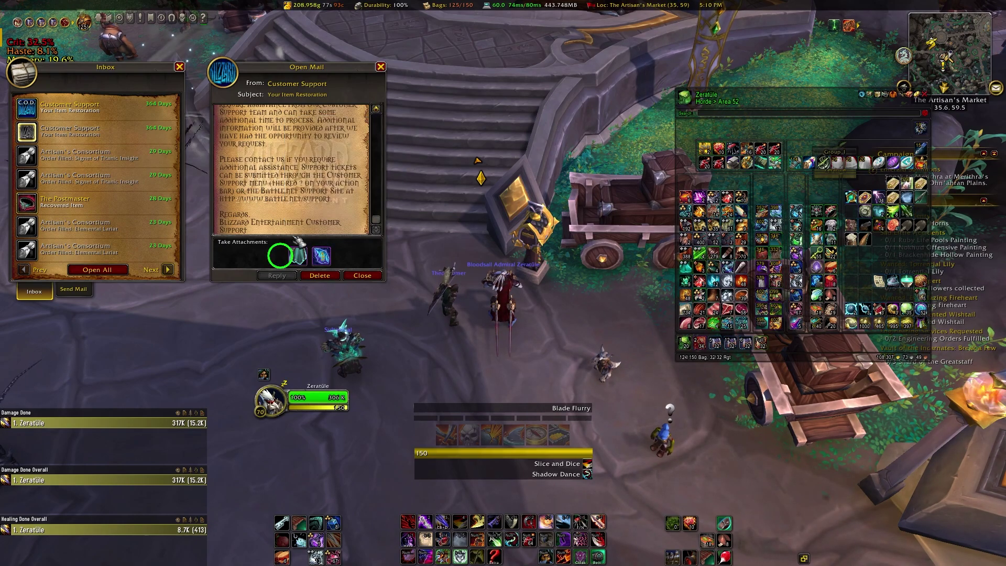
click(296, 252)
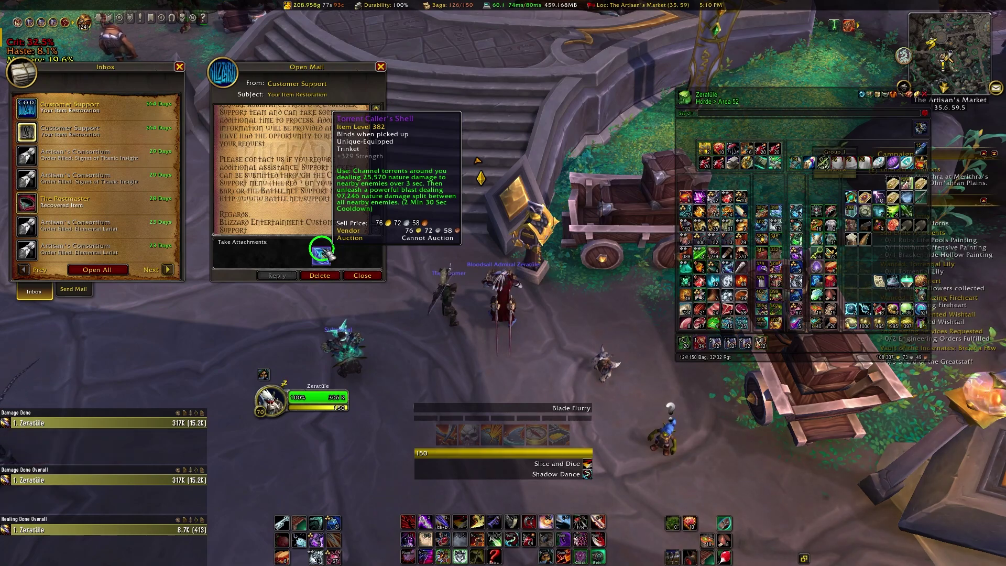
Step: Collect Plume of the Forgotten by paying the 53g 60s COD, then leave the mailbox
click(27, 108)
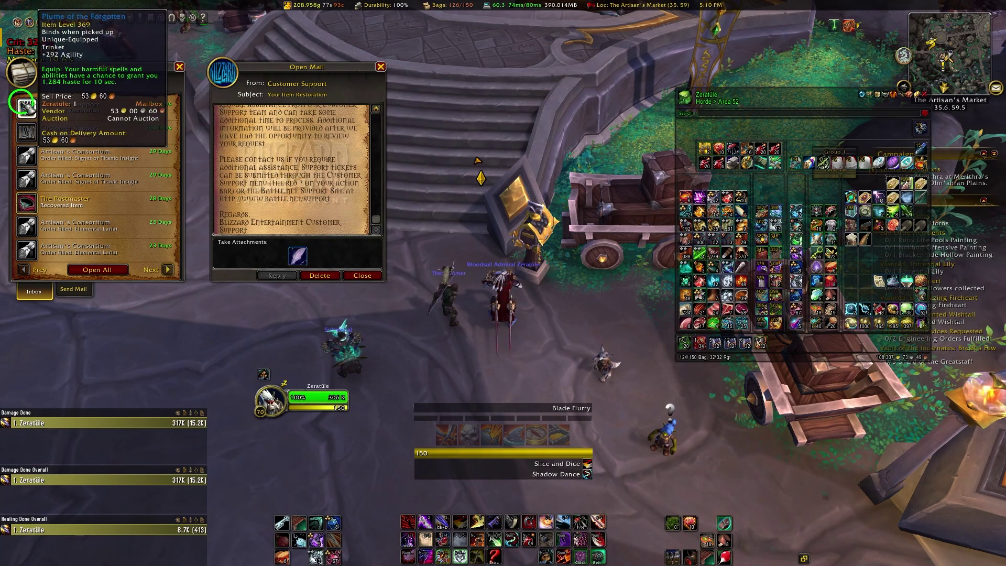
click(299, 255)
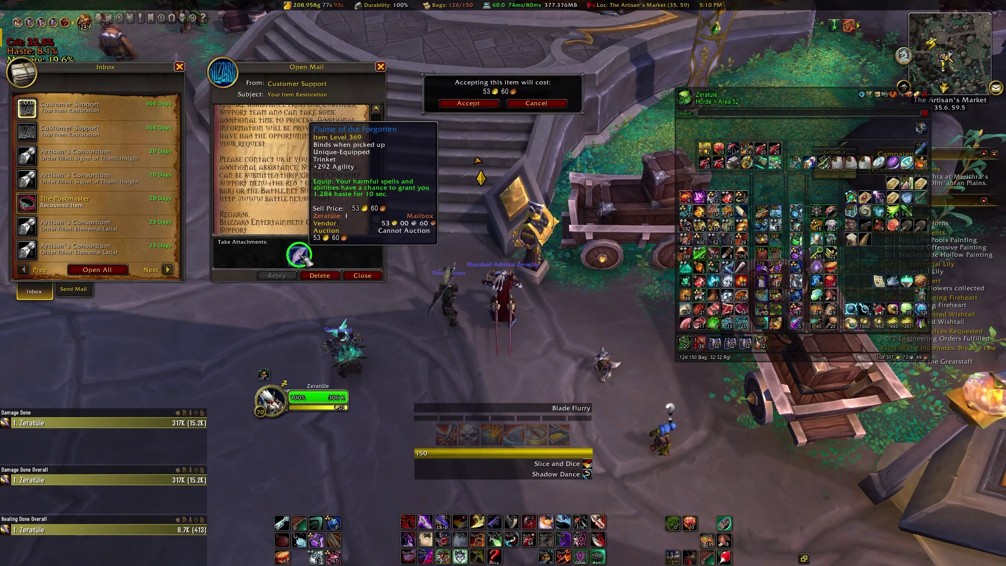
click(463, 105)
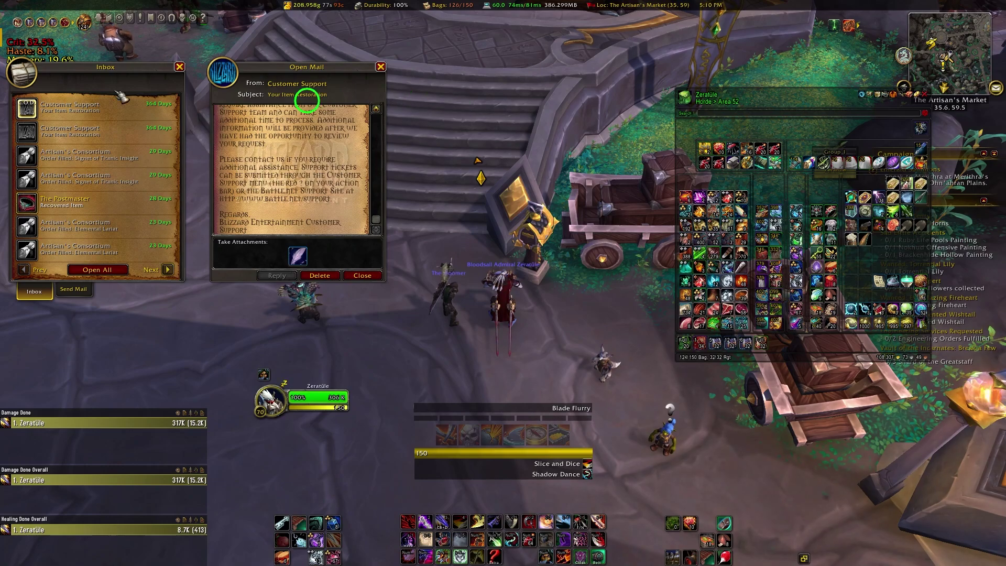
click(95, 129)
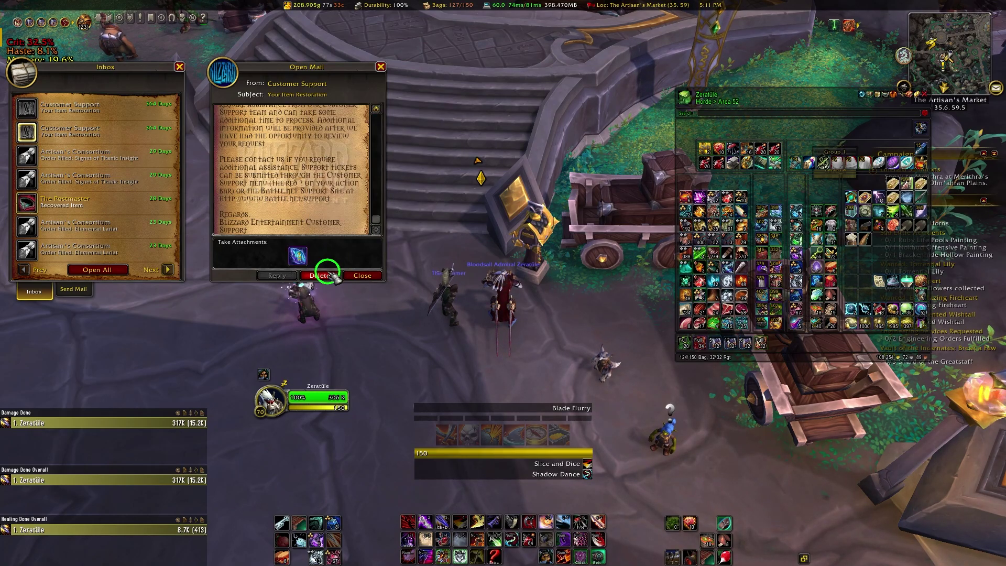
key(Escape)
Step: Move away from the mailbox and summon the Grand Expedition Yak mount
key(w)
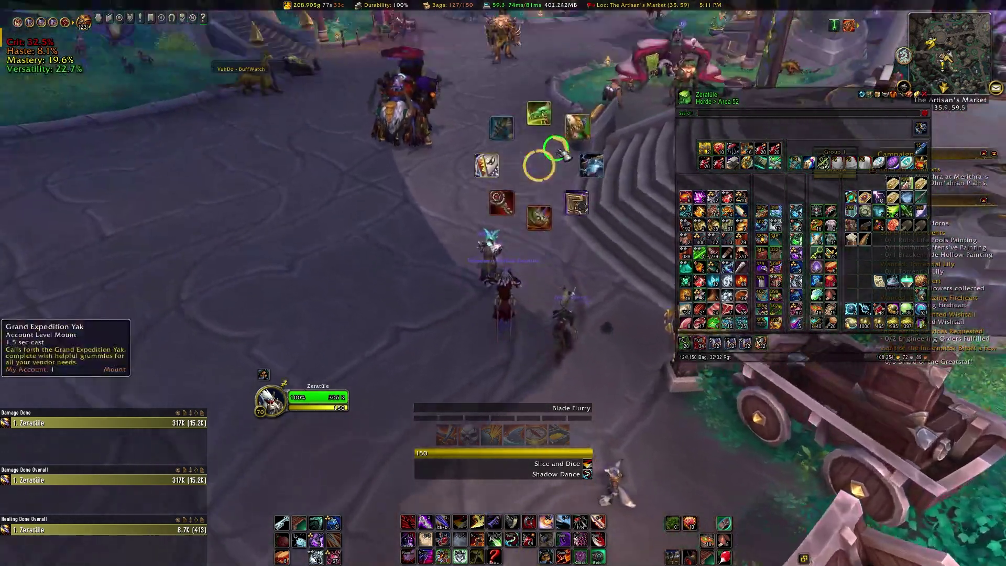
key(b)
click(597, 109)
key(d)
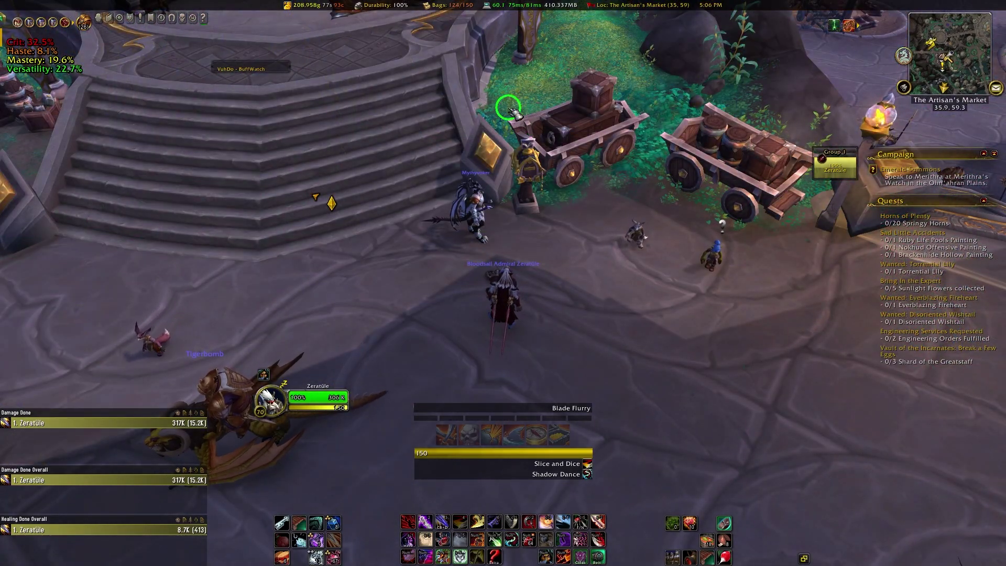
Step: Open in-game Customer Support from the Game Menu, moved aside to the left
key(Escape)
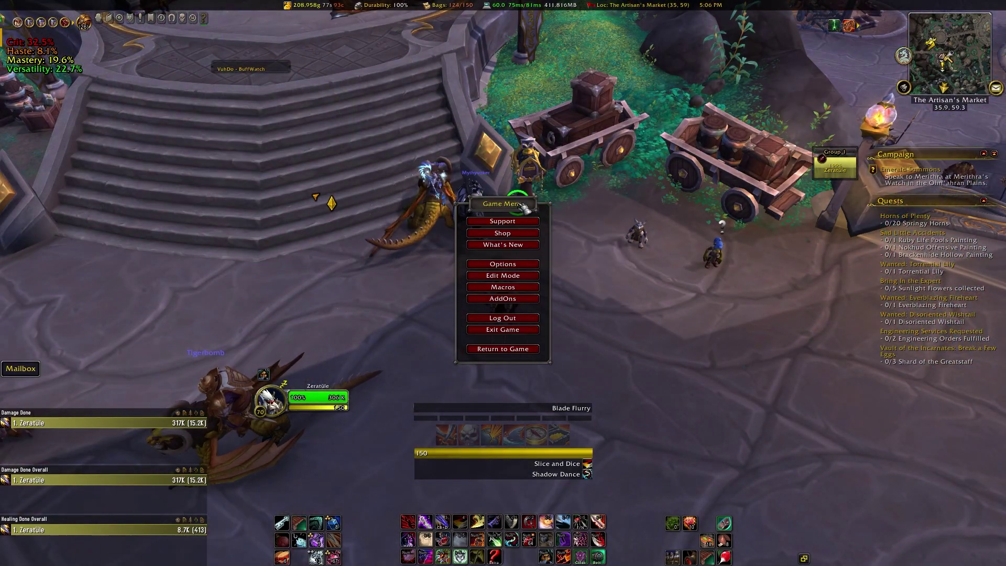
drag(517, 198, 187, 156)
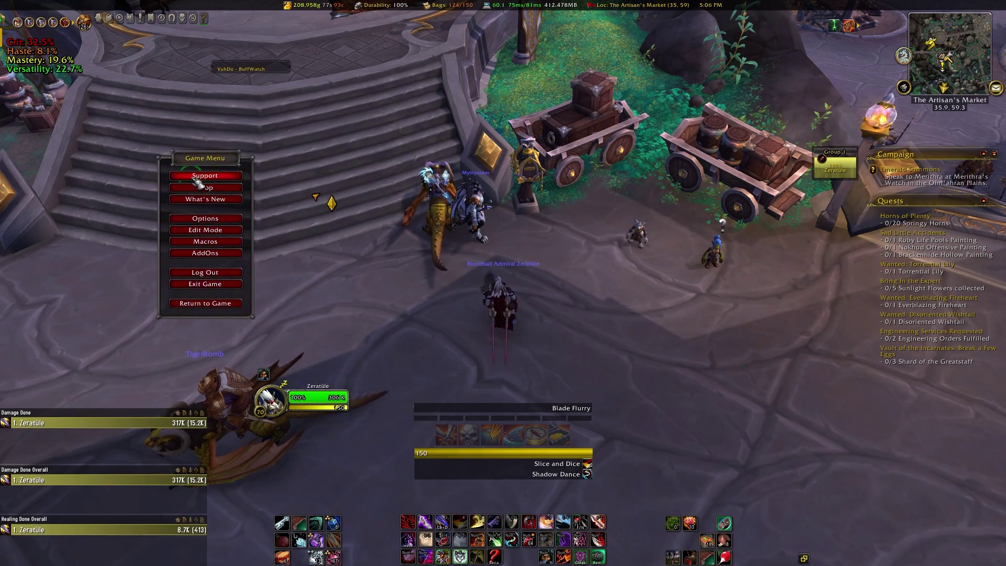
click(226, 177)
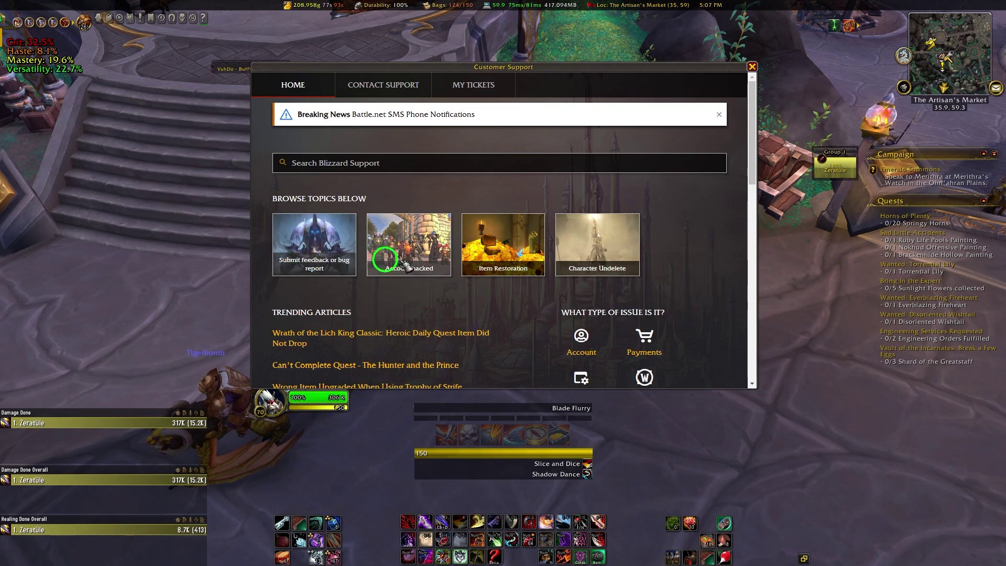
Step: Open the Item Restoration support topic and follow its link to the browser
click(507, 245)
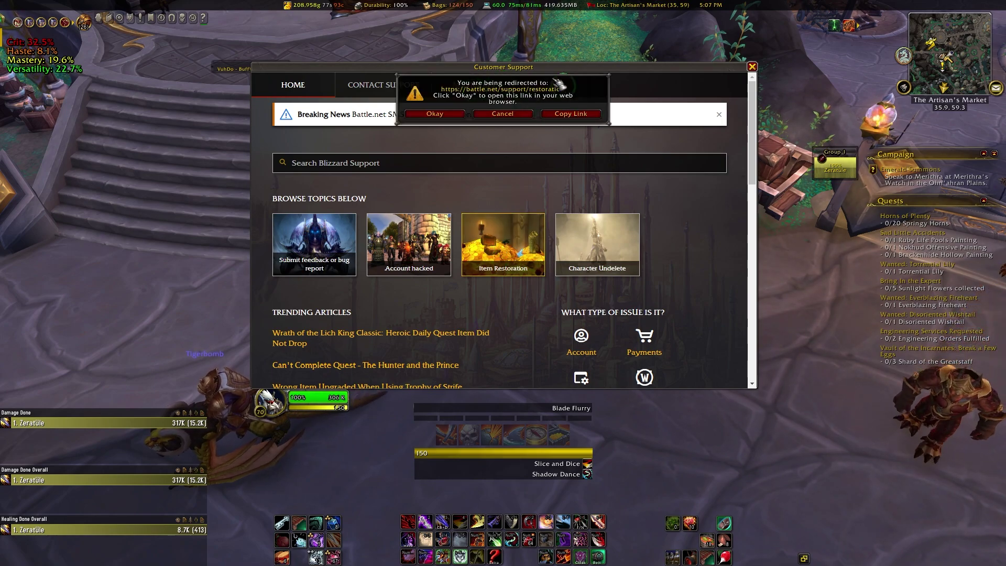
click(571, 114)
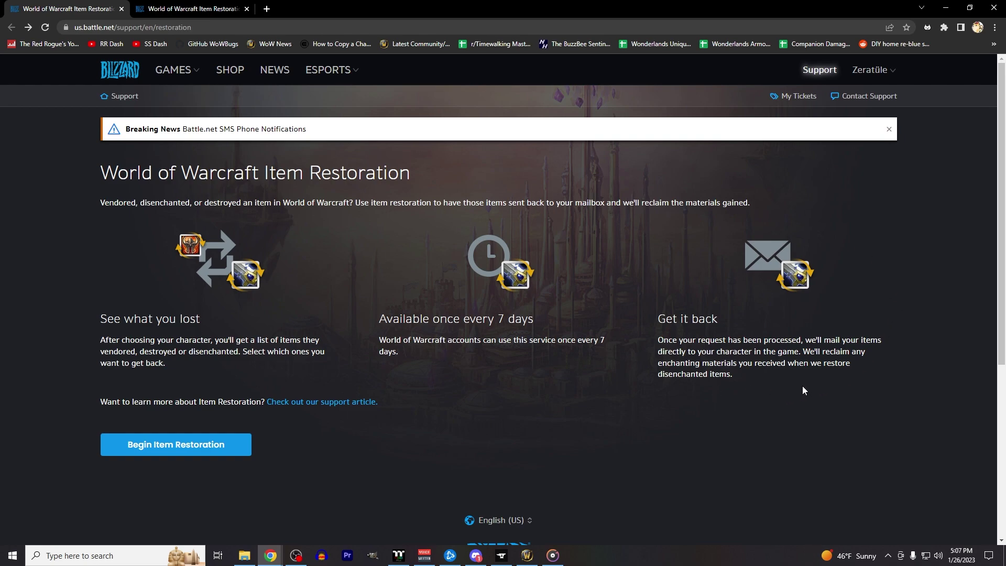
Step: Begin item restoration and pick the level 70 Troll Rogue under the Area 52 realm
click(231, 444)
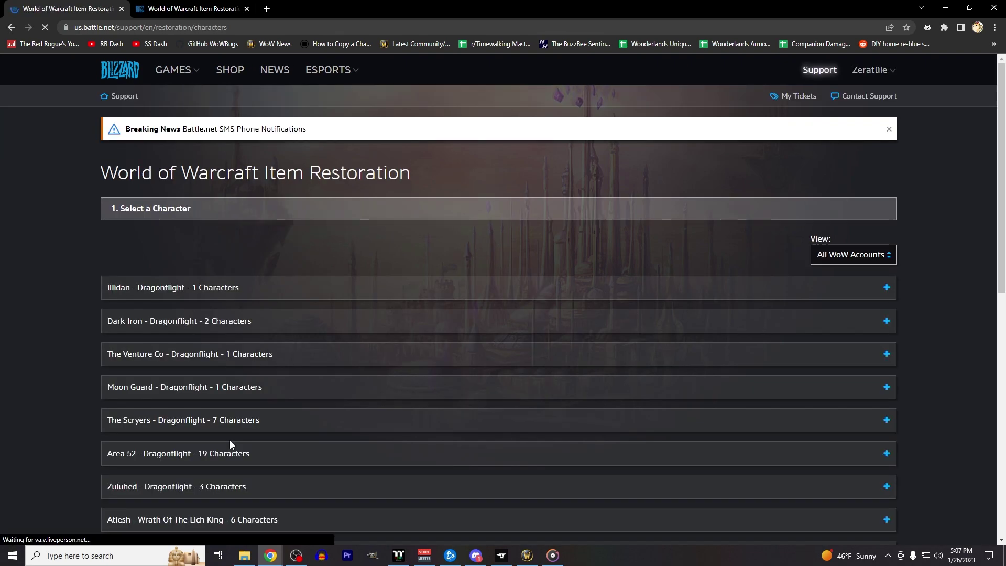
scroll(265, 228, down, 2)
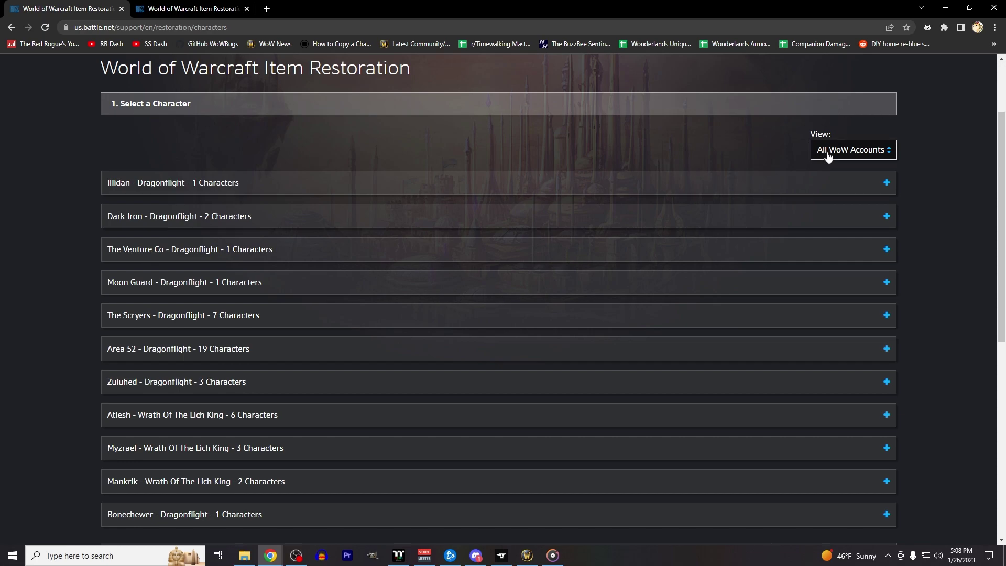
scroll(230, 241, down, 1)
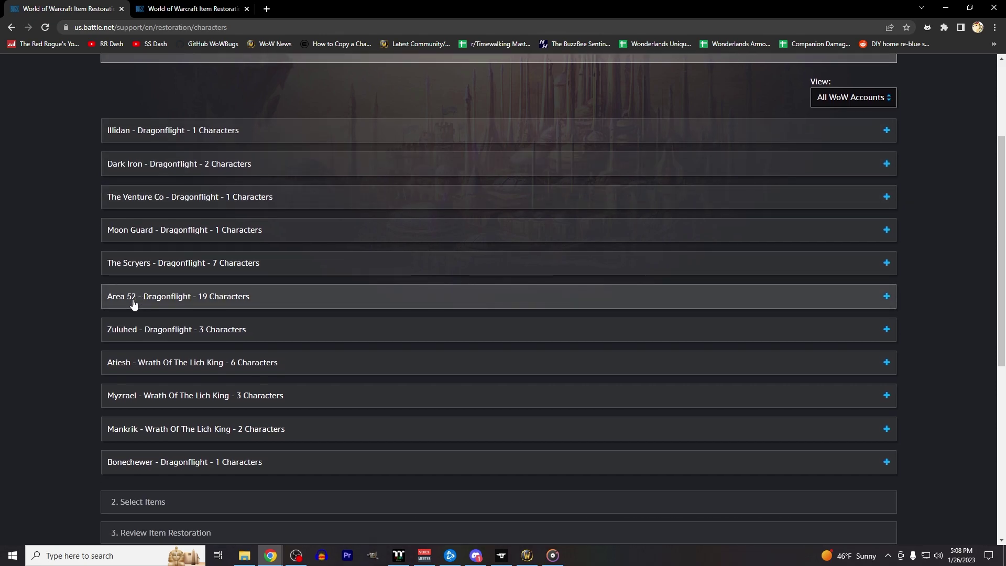
click(134, 297)
scroll(131, 303, down, 3)
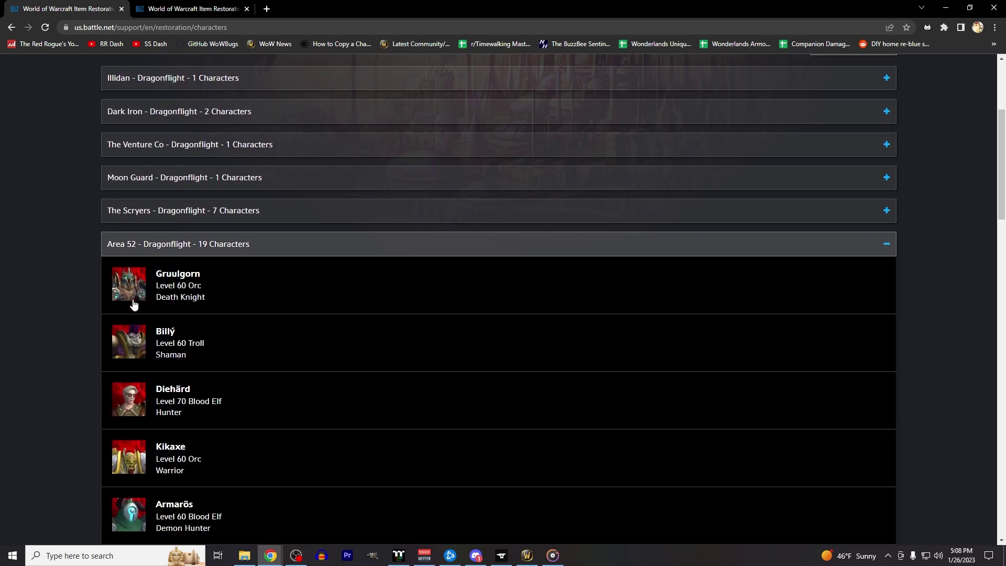
scroll(136, 301, down, 2)
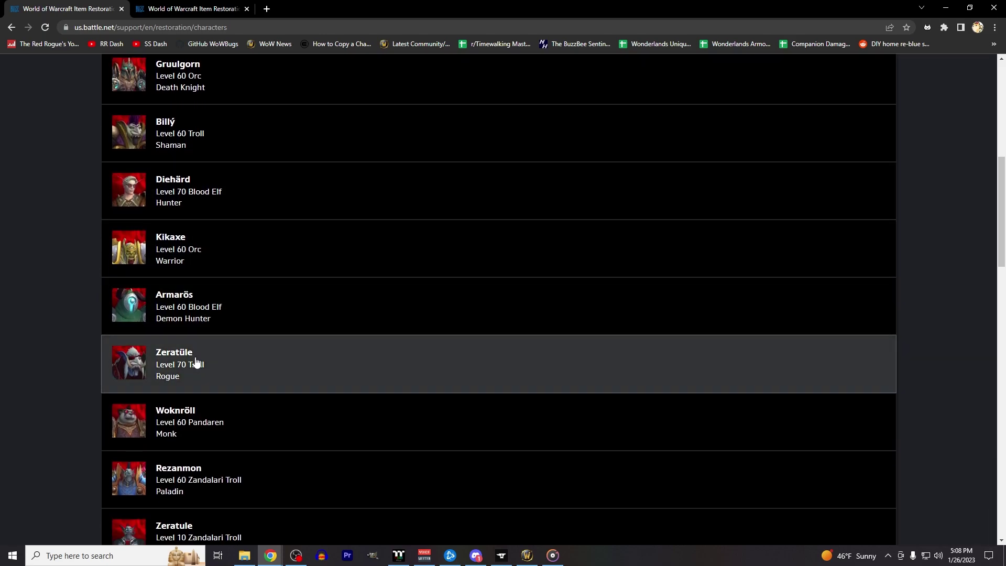
click(127, 365)
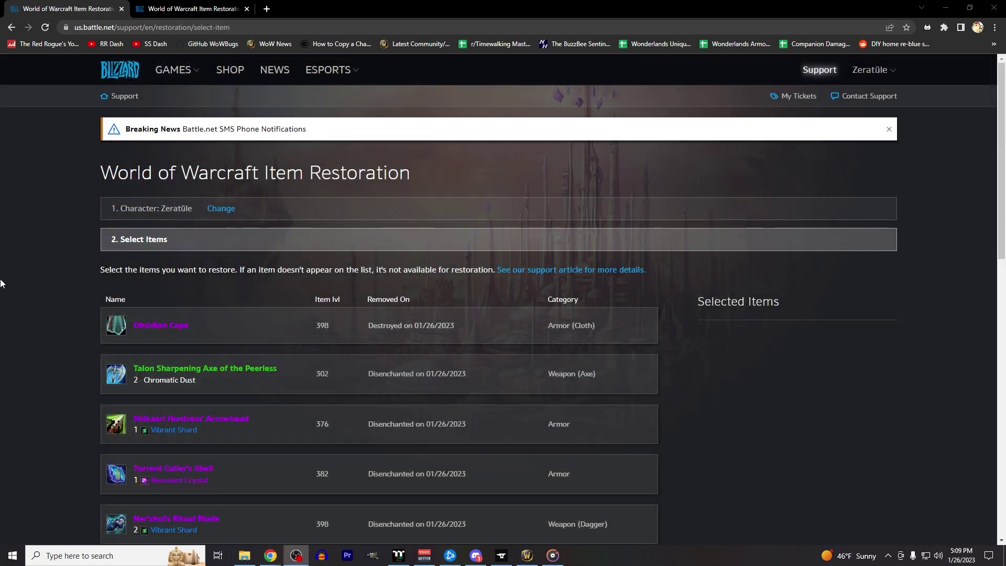
Step: Select Obsidian Cape, Shikaari Huntress' Arrowhead, Torrent Caller's Shell, and page-3 Plume of the Forgotten
scroll(53, 263, down, 2)
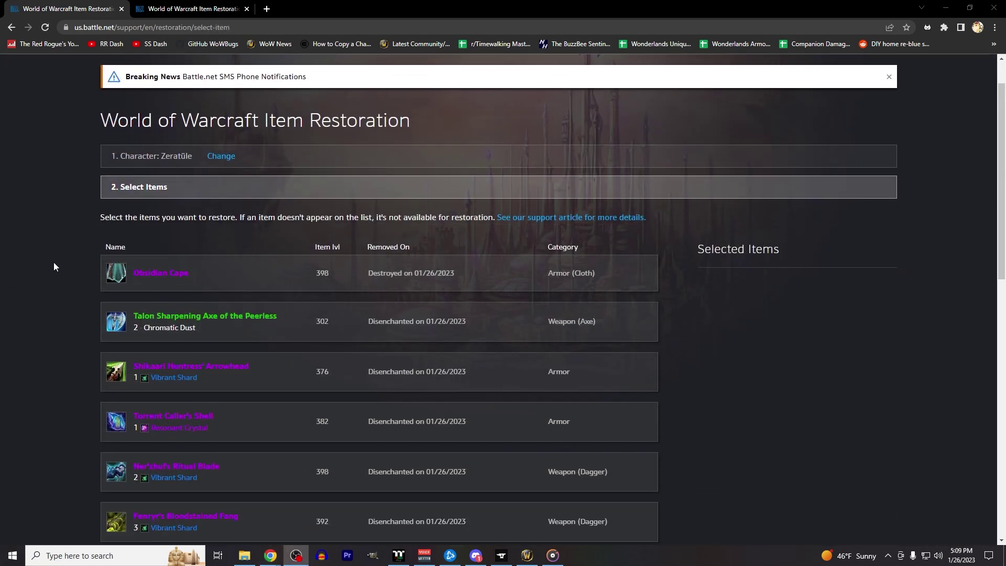
scroll(56, 264, down, 3)
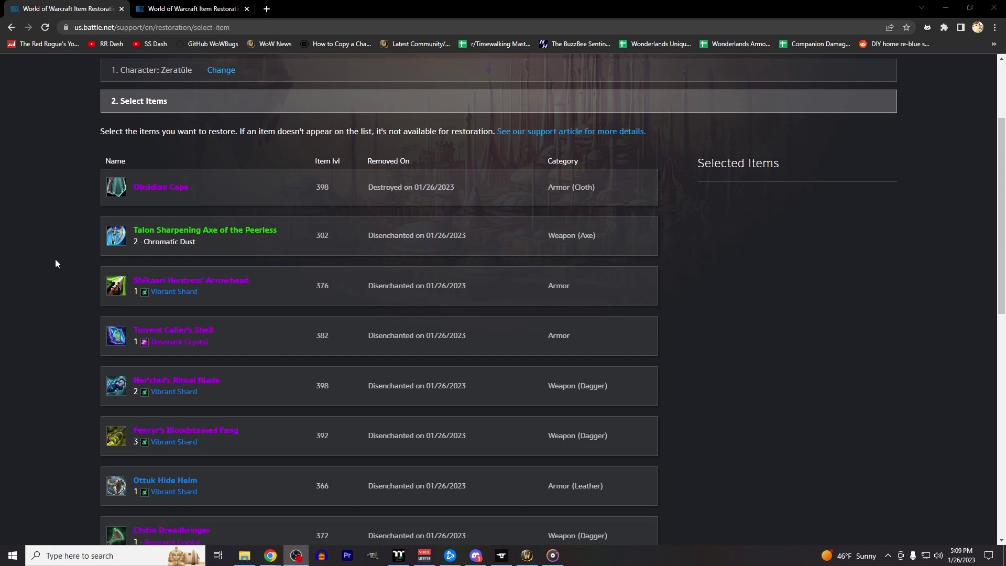
scroll(56, 262, up, 3)
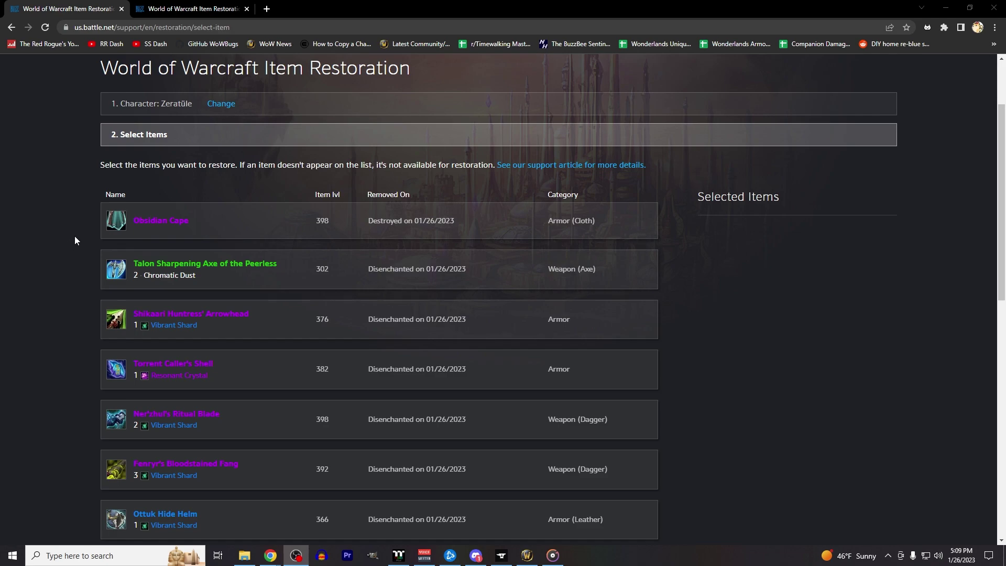
click(178, 228)
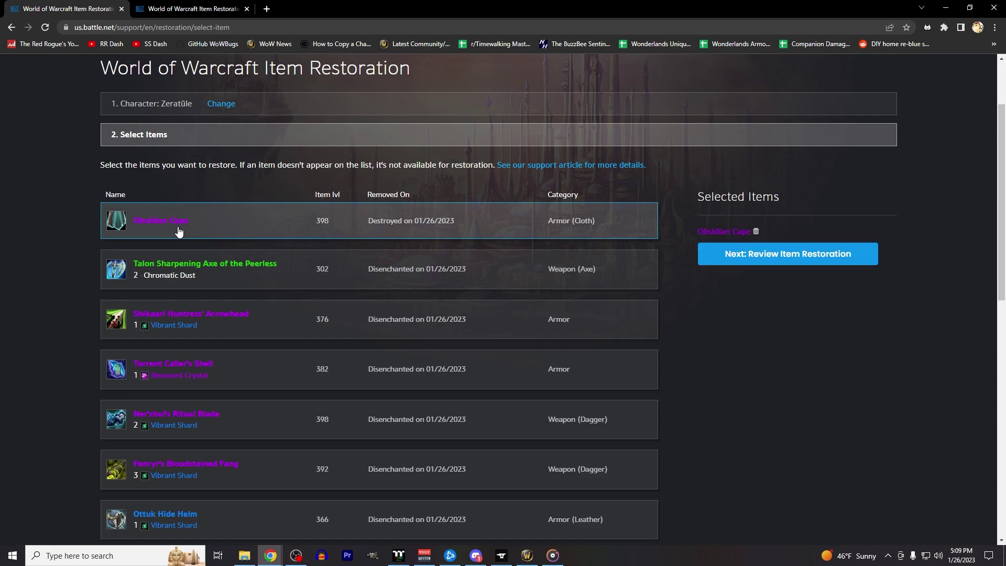
click(272, 324)
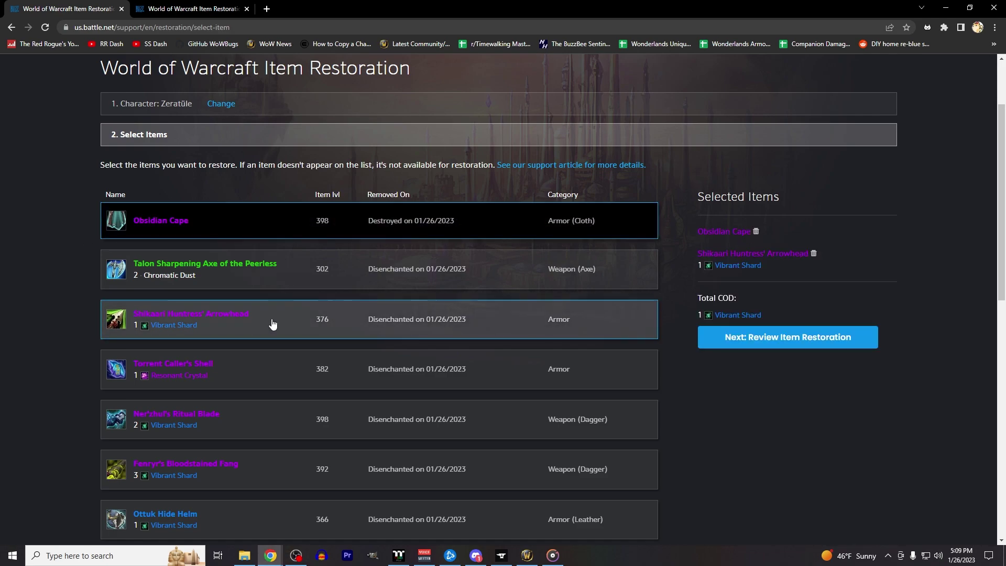
click(271, 362)
scroll(216, 468, down, 4)
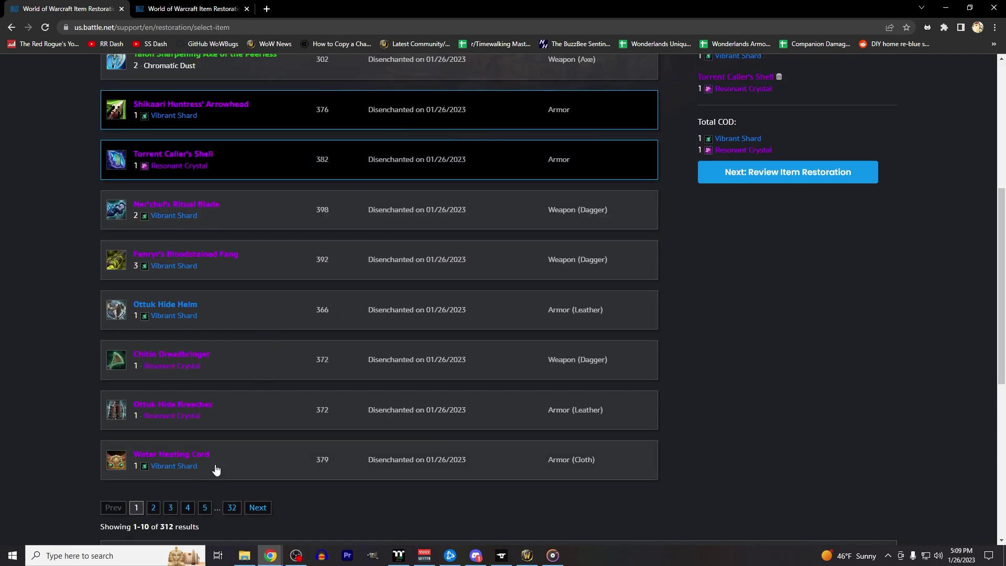
click(172, 509)
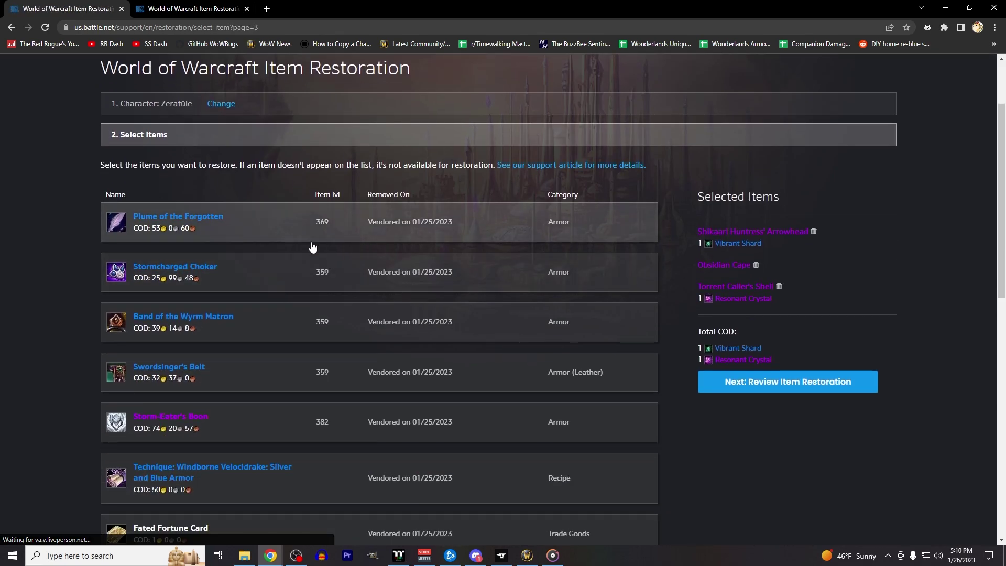
click(207, 233)
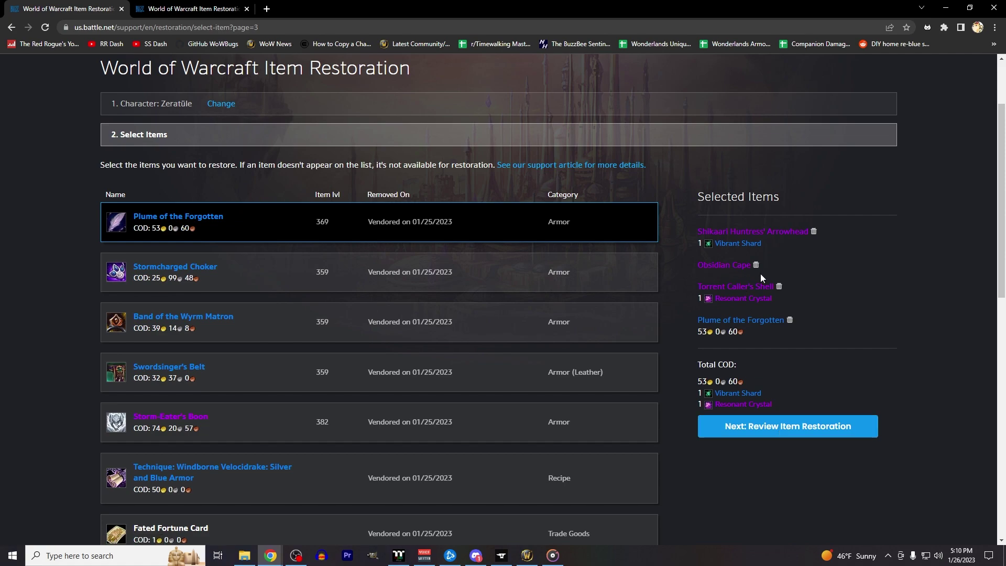
Step: Review the four-item restoration and submit it with Restore Items
click(769, 425)
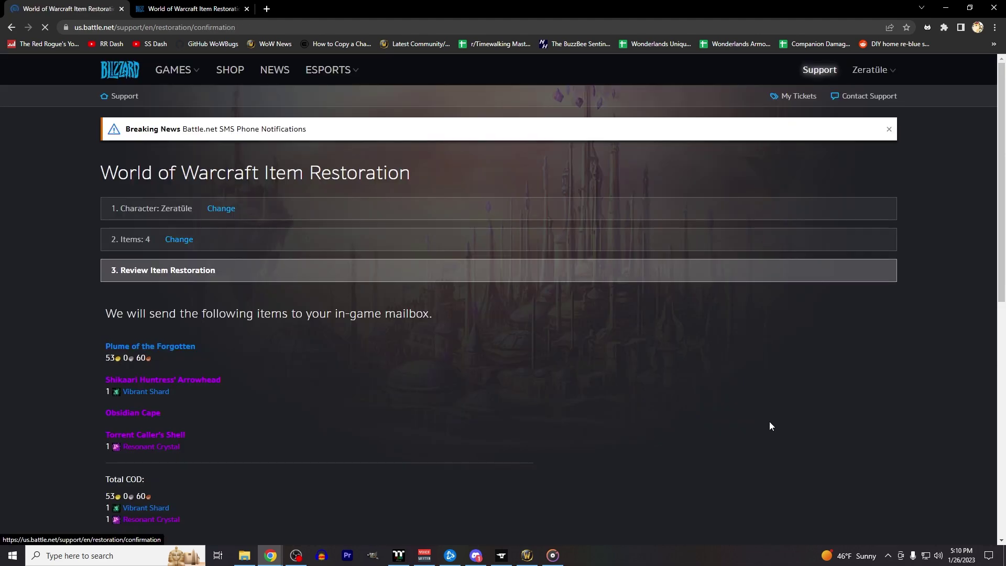
scroll(435, 353, down, 4)
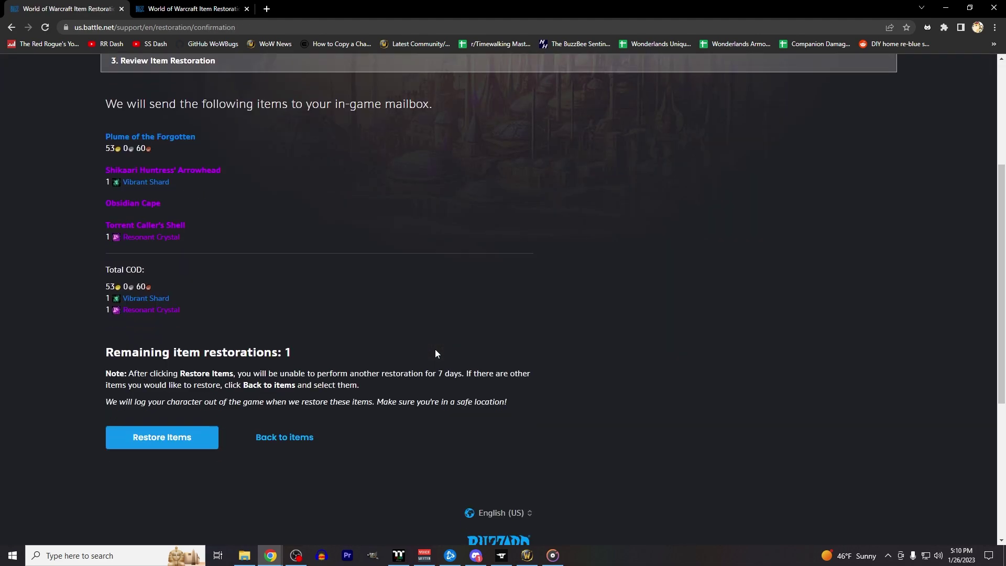
click(138, 441)
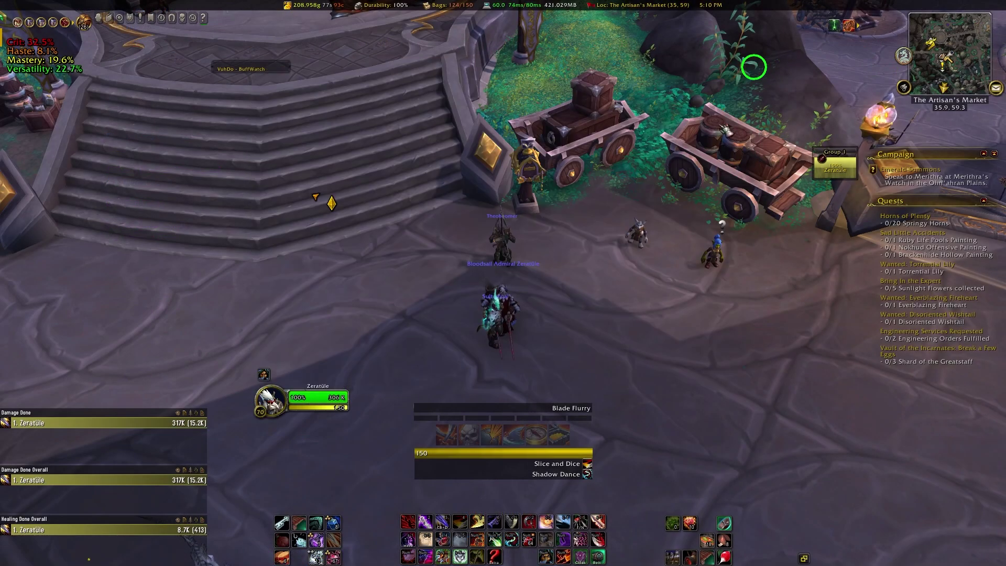
Step: Open the mailbox, take the Arrowhead and Obsidian Cape, and claim the COD Plume attachment
drag(552, 205, 552, 204)
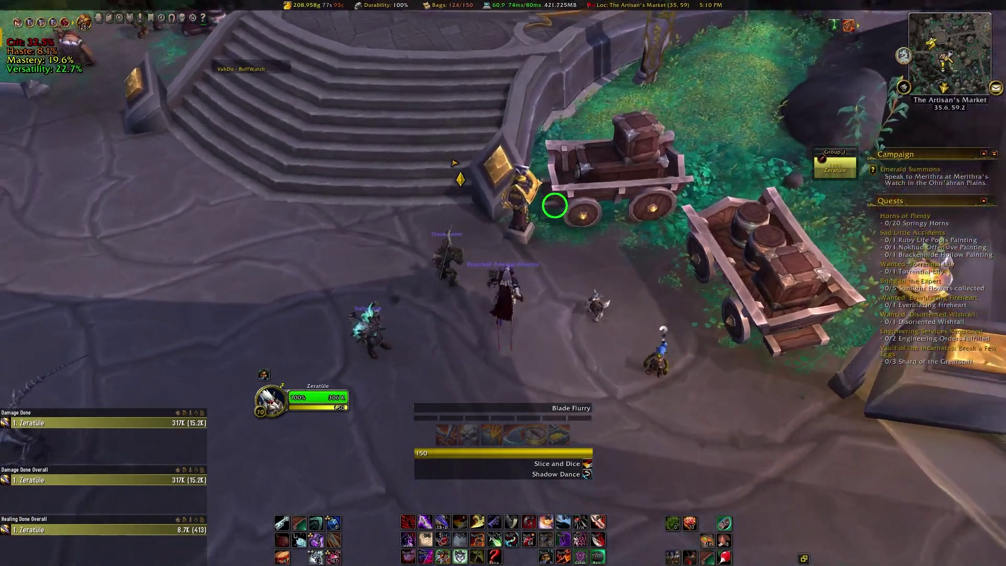
right_click(533, 227)
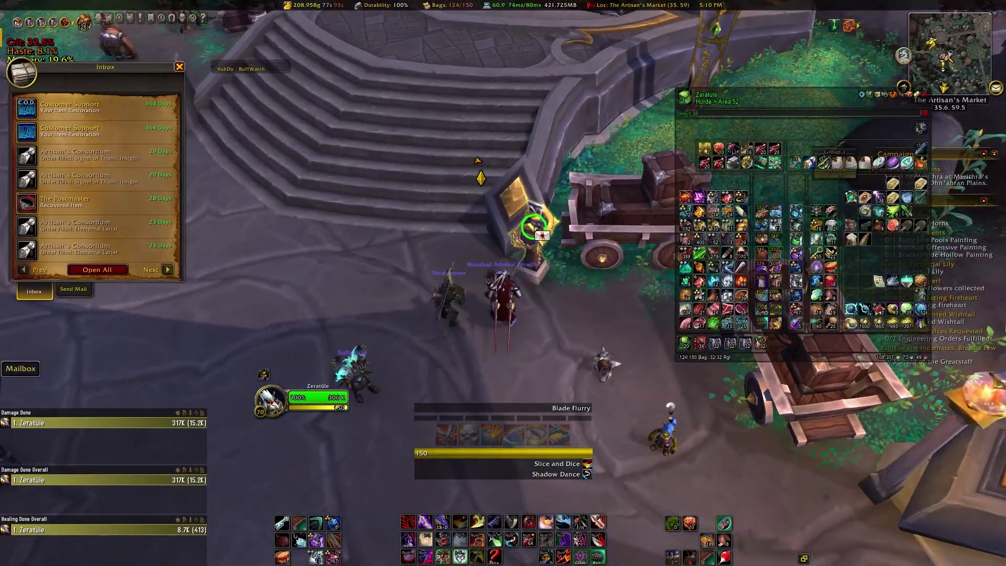
click(21, 131)
scroll(262, 170, down, 5)
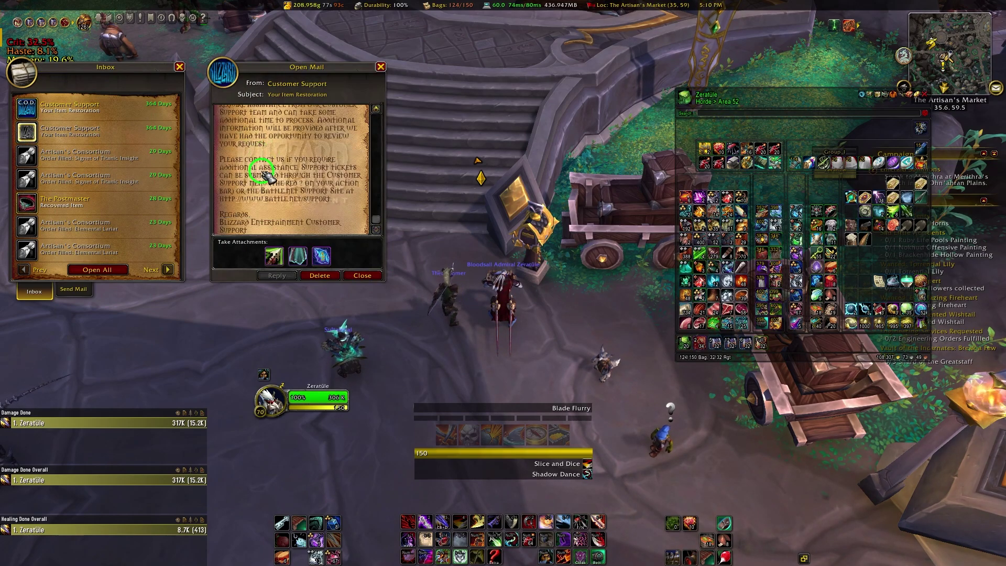
click(276, 256)
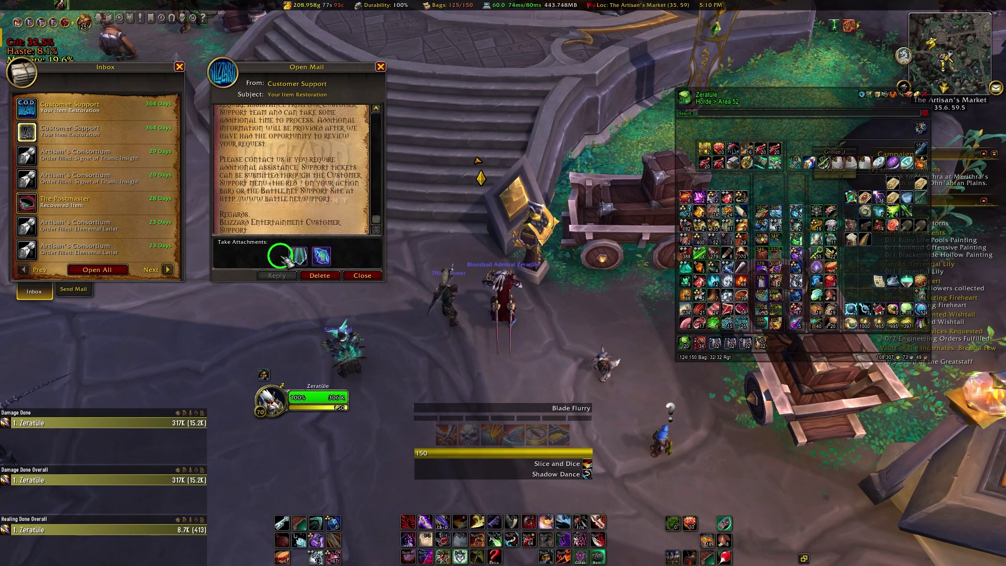
click(295, 250)
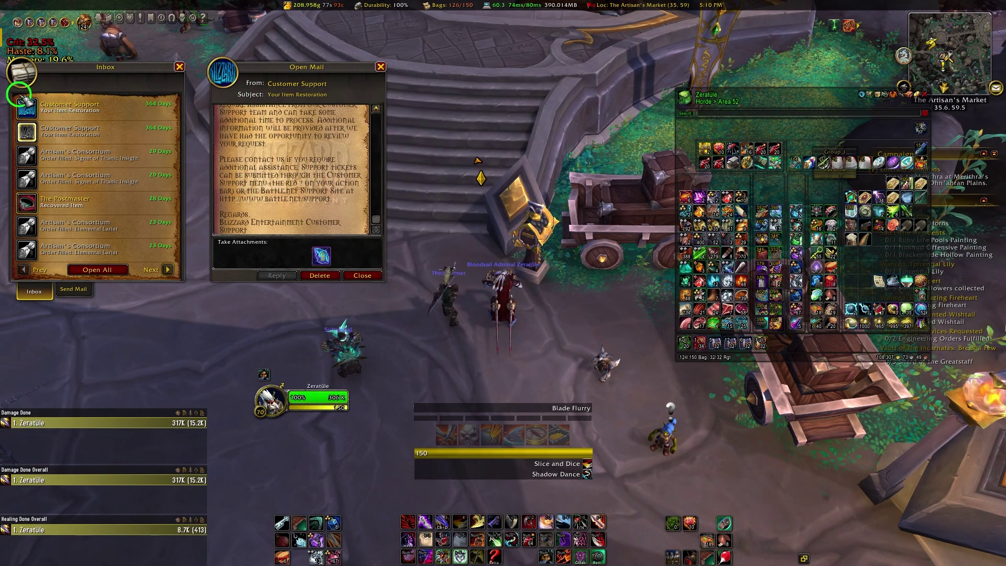
click(27, 108)
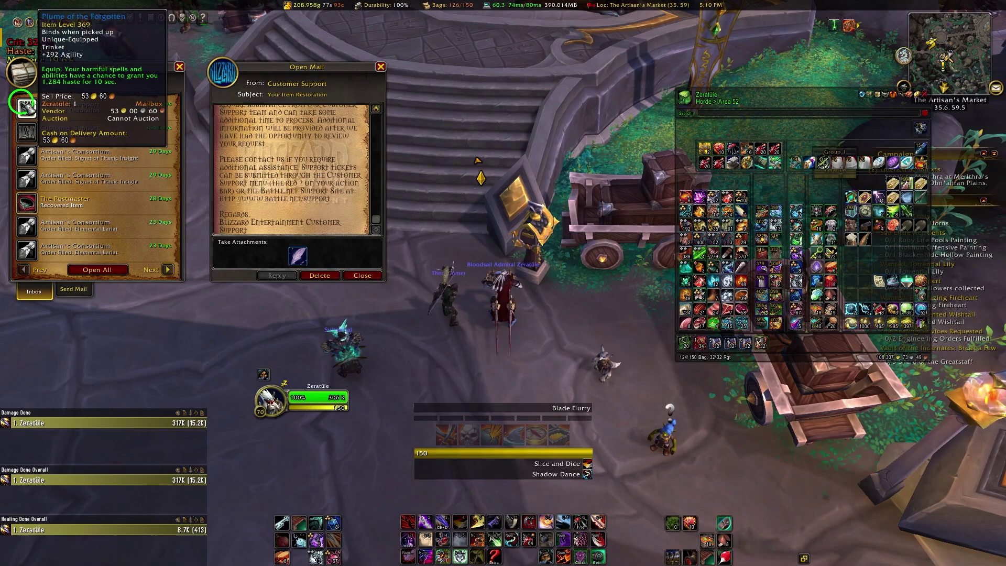
click(299, 255)
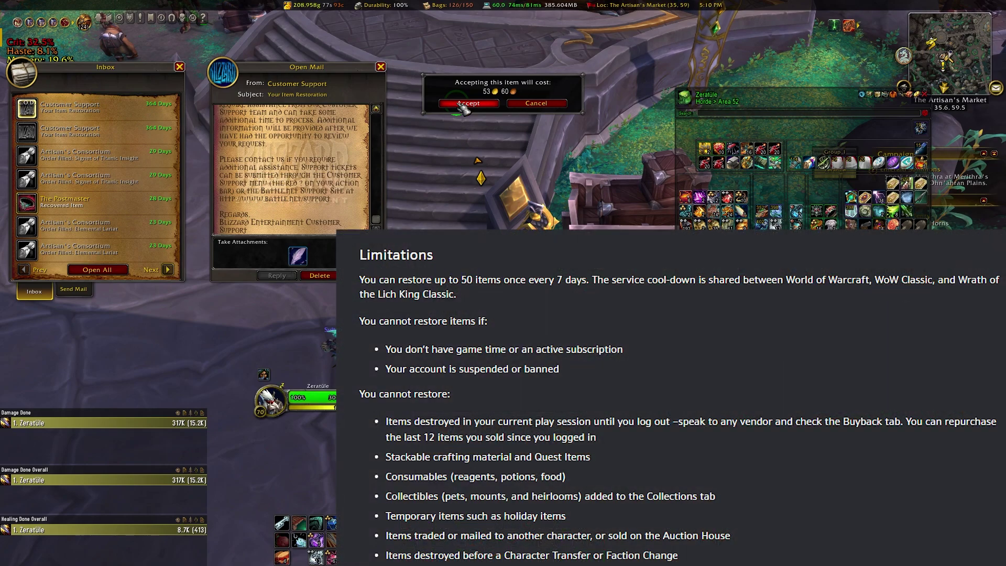
Step: Pay the 53g 60s COD for Plume of the Forgotten, then close the mailbox and walk away
click(461, 104)
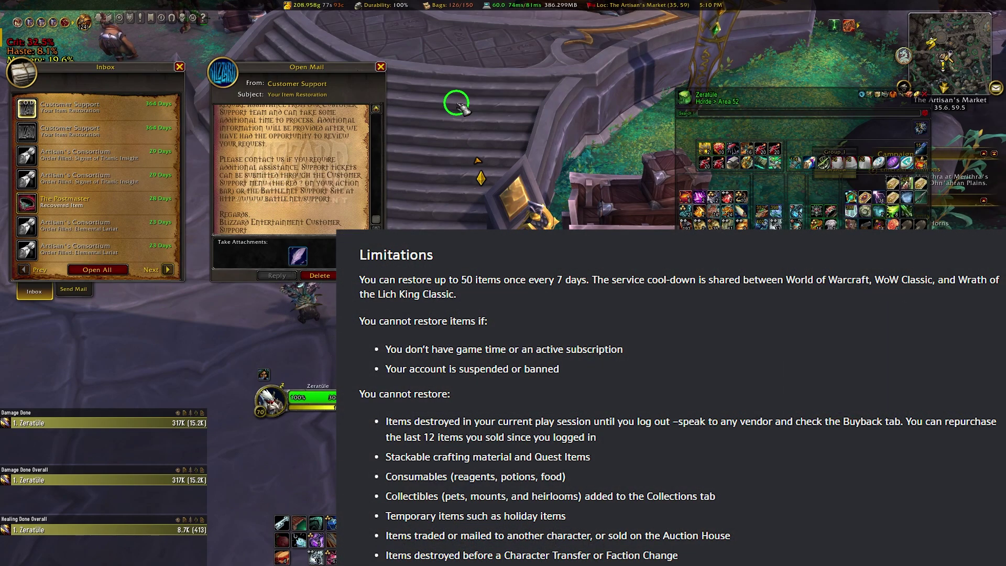
click(73, 120)
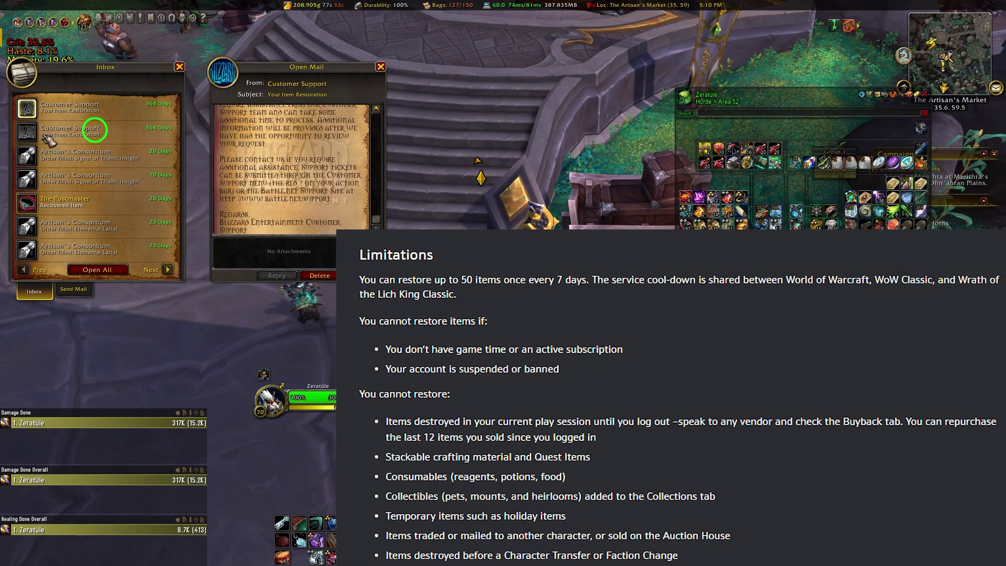
click(94, 129)
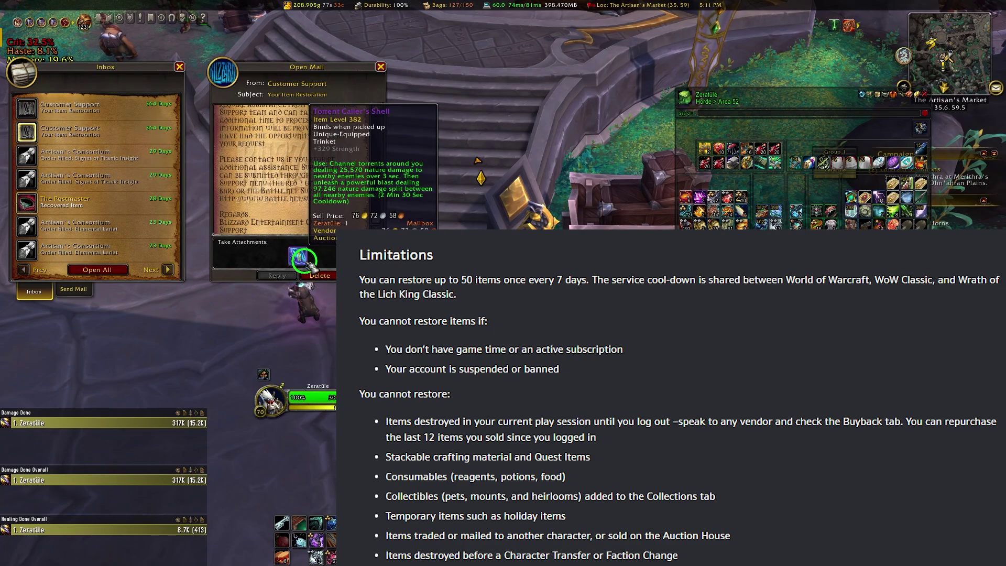
key(d)
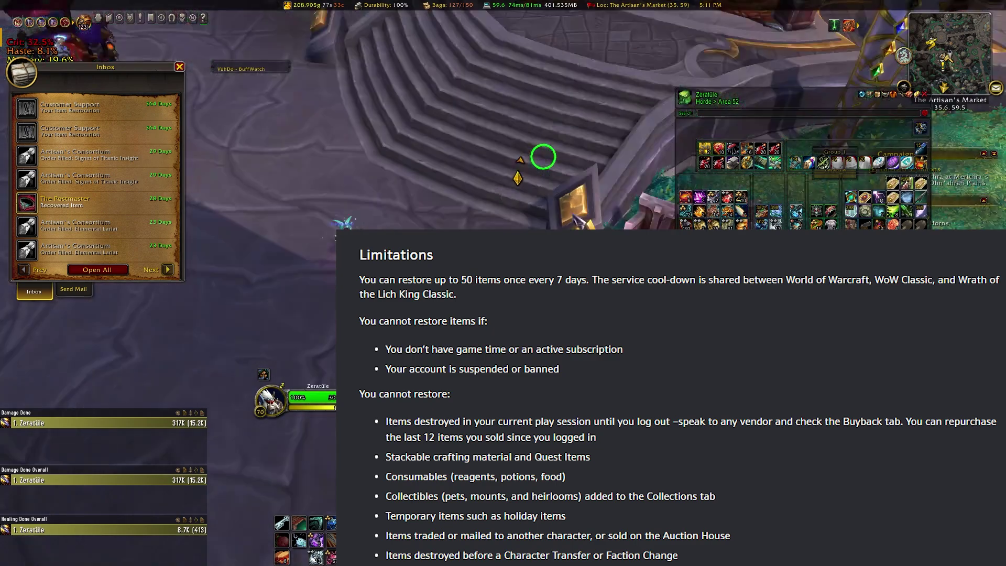
key(q)
key(d)
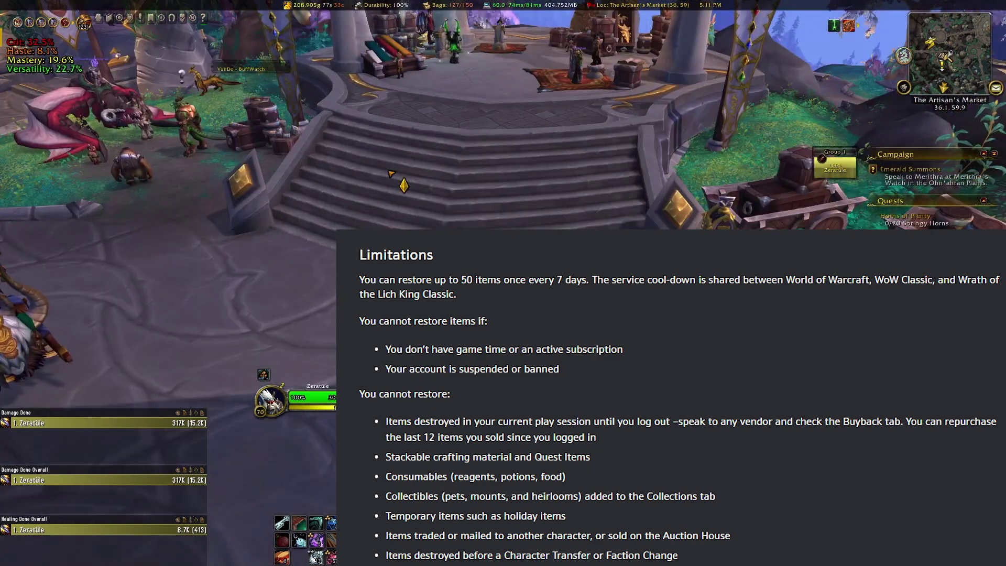